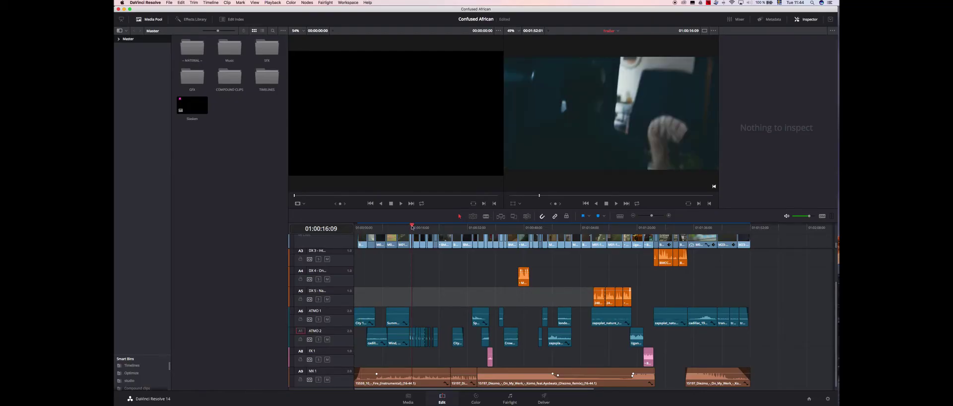
Park the playhead at 01:00:16:09, zoom the timeline to about 42 seconds and select both ATMO 2 clips
click(656, 216)
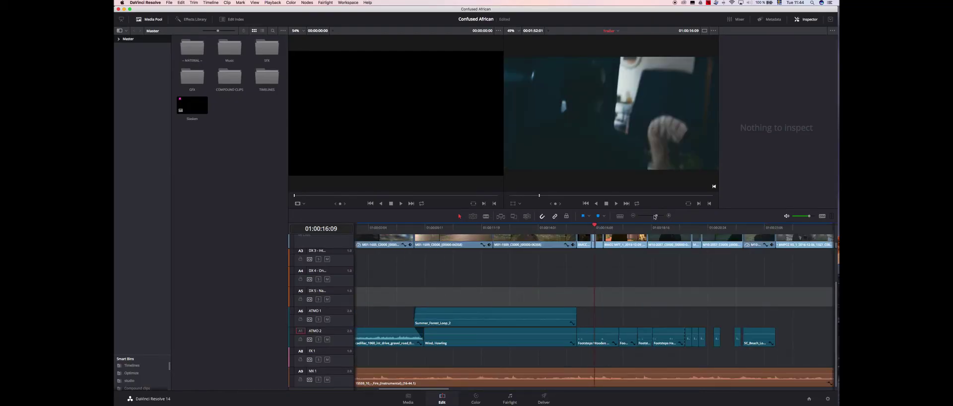
drag(656, 217, 654, 217)
drag(632, 312, 530, 366)
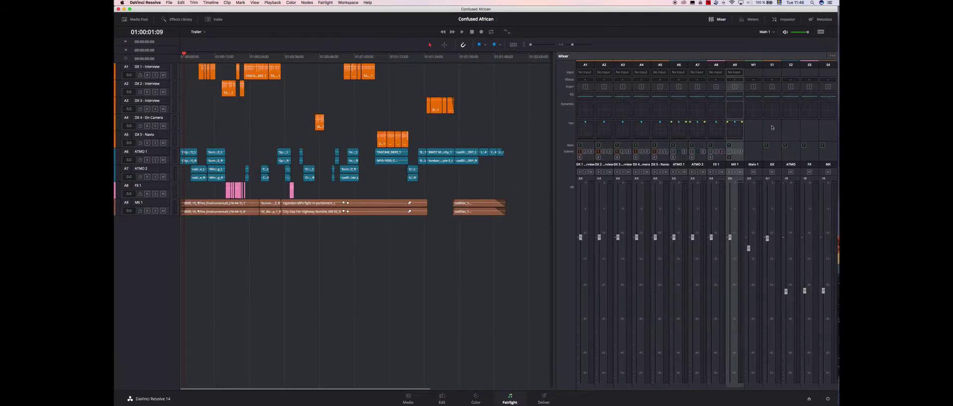
Compress the DX bus with −15 threshold, 20:1 ratio and 10.0 make-up gain, then park the playhead at 01:00:06:00
double_click(772, 104)
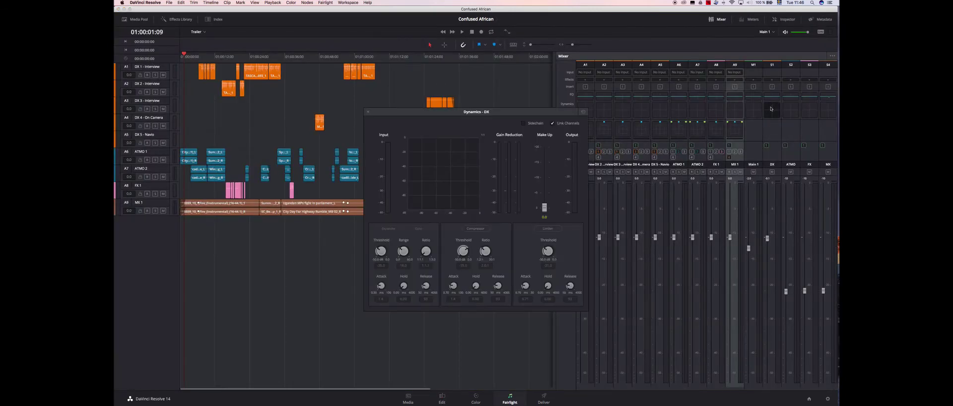
click(476, 228)
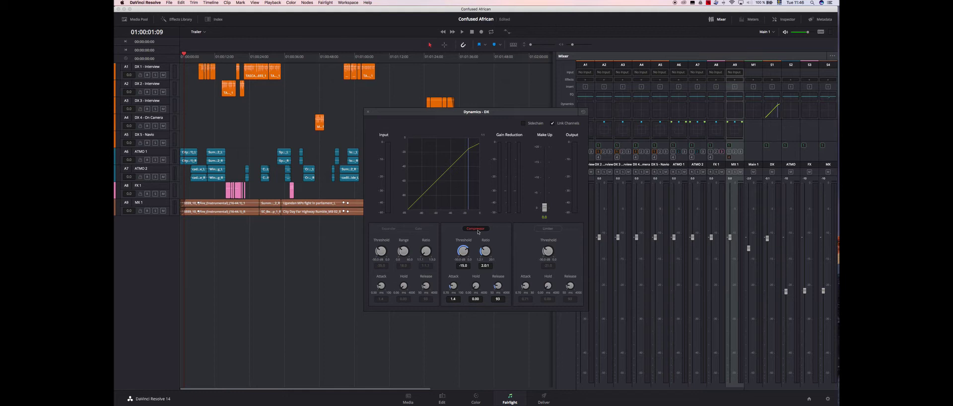
drag(485, 251, 514, 253)
drag(612, 280, 430, 219)
drag(528, 229, 484, 253)
drag(546, 207, 546, 179)
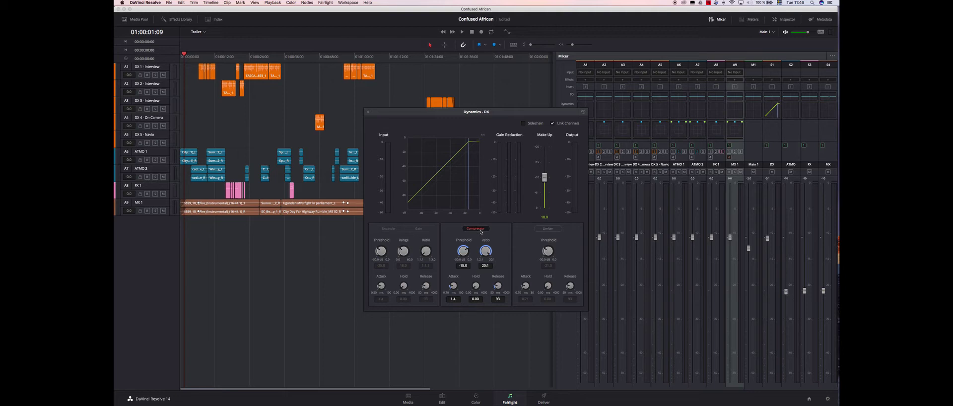
click(197, 58)
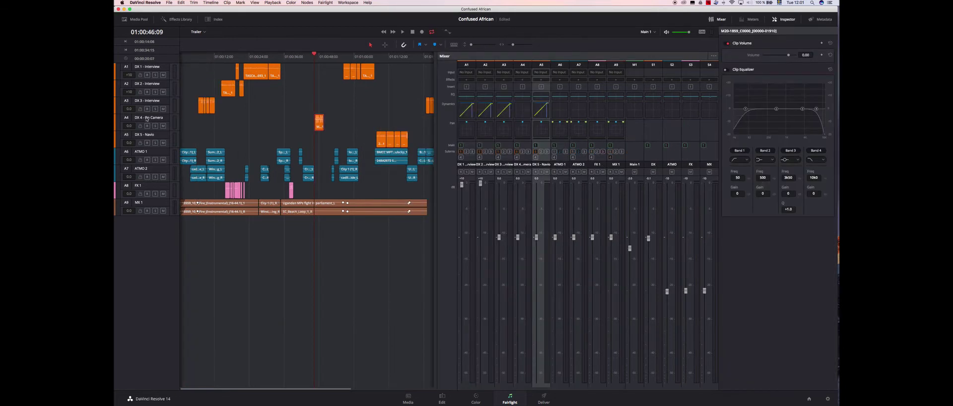
Insert the VST RX 6 De-clip plugin on track A4, DX 4 - On Camera
double_click(522, 110)
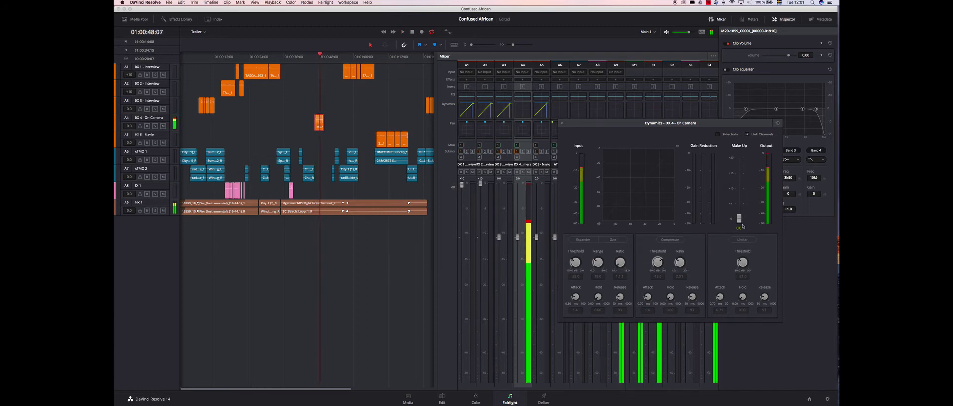
click(562, 122)
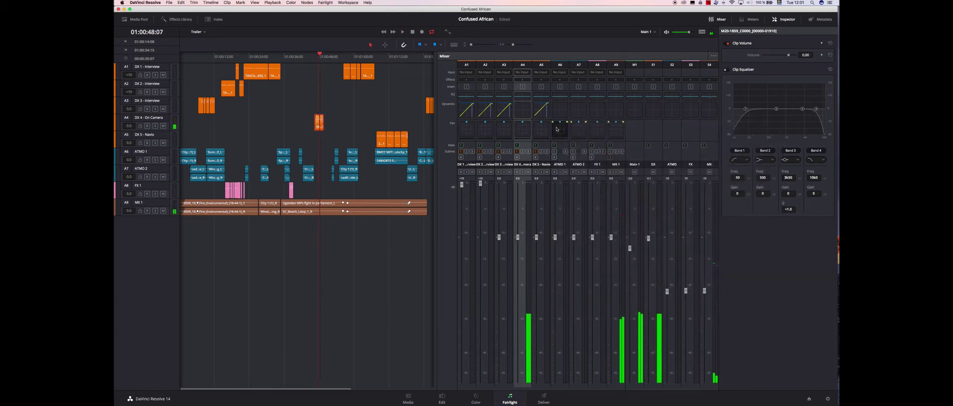
click(524, 81)
mouse_move(542, 90)
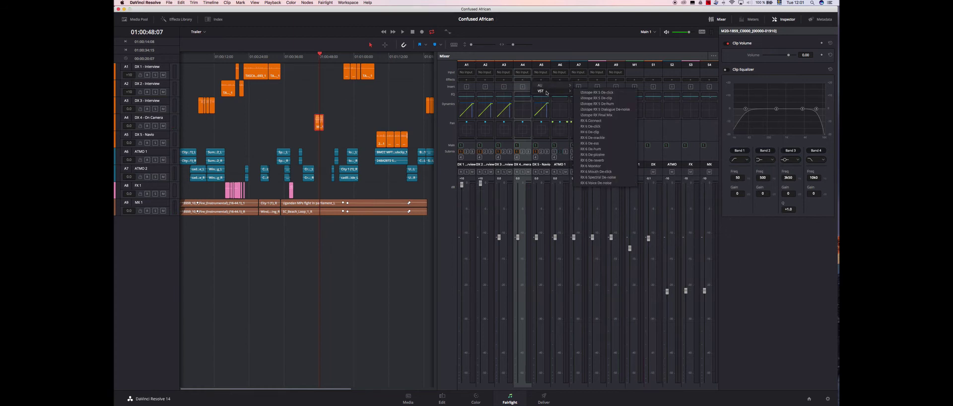
click(603, 133)
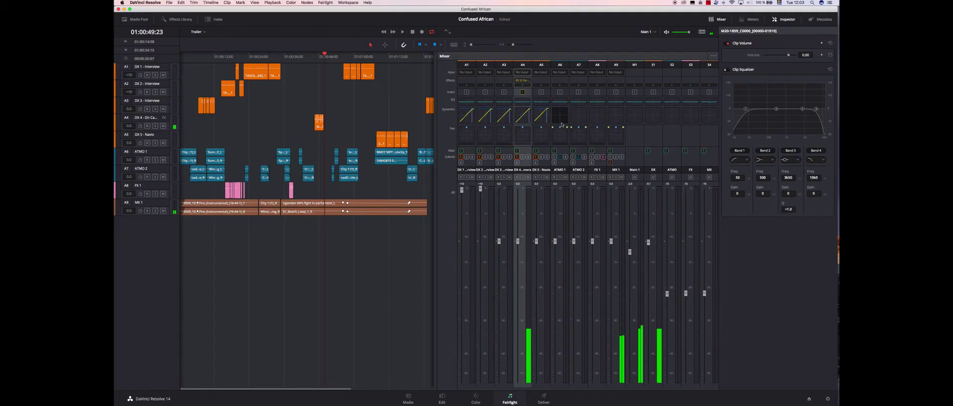
click(185, 58)
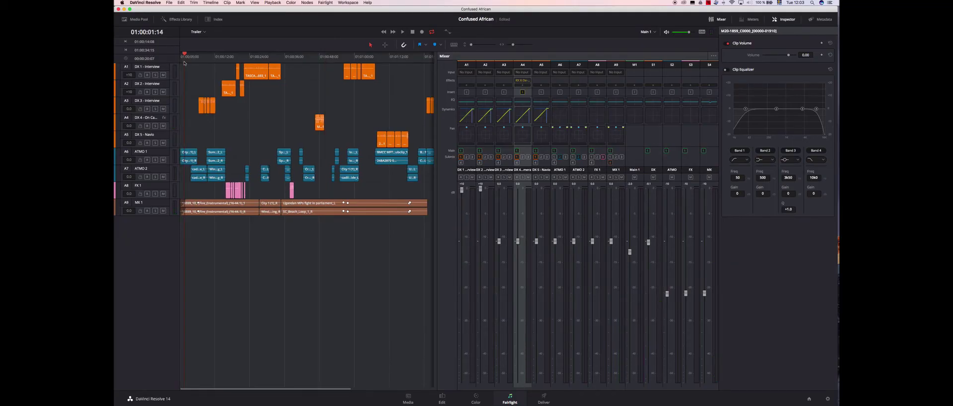
click(183, 58)
mouse_move(226, 57)
mouse_down()
mouse_move(238, 57)
mouse_move(231, 57)
mouse_up()
click(224, 61)
key(space)
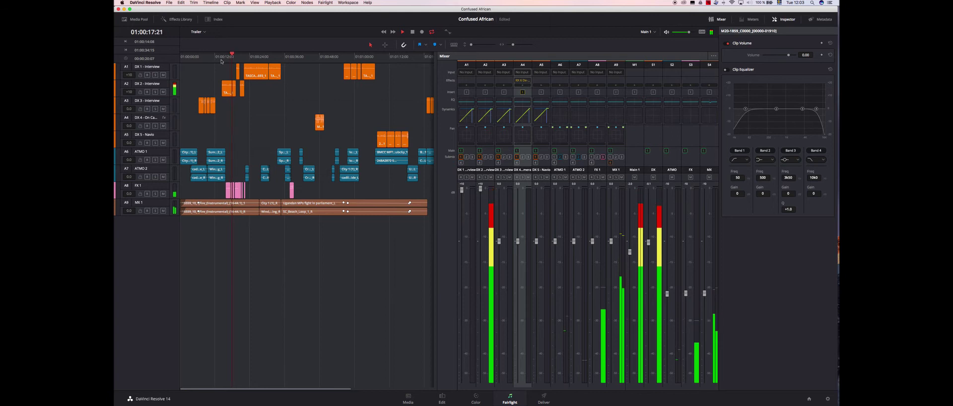
key(space)
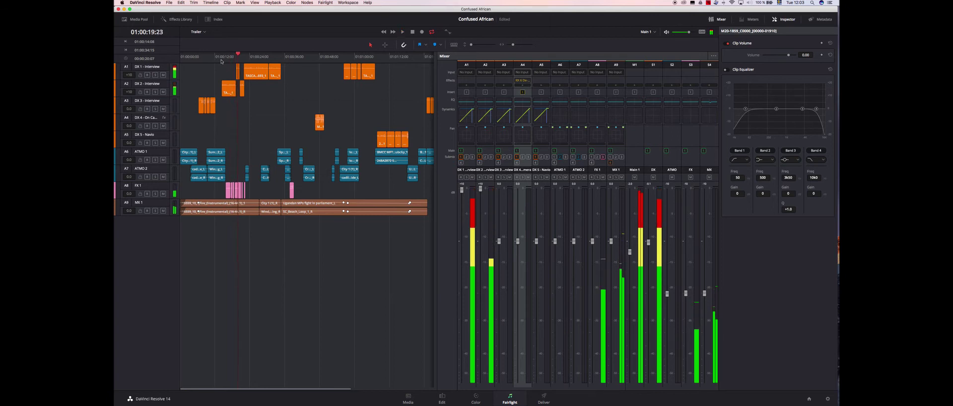
key(Home)
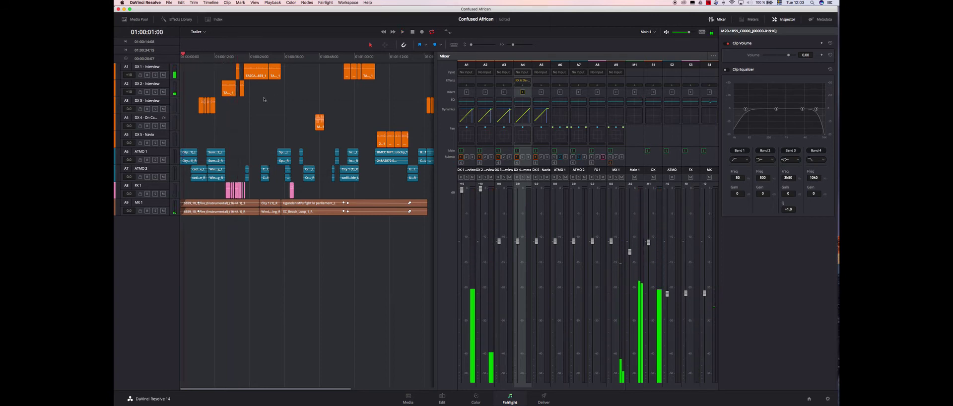
click(265, 99)
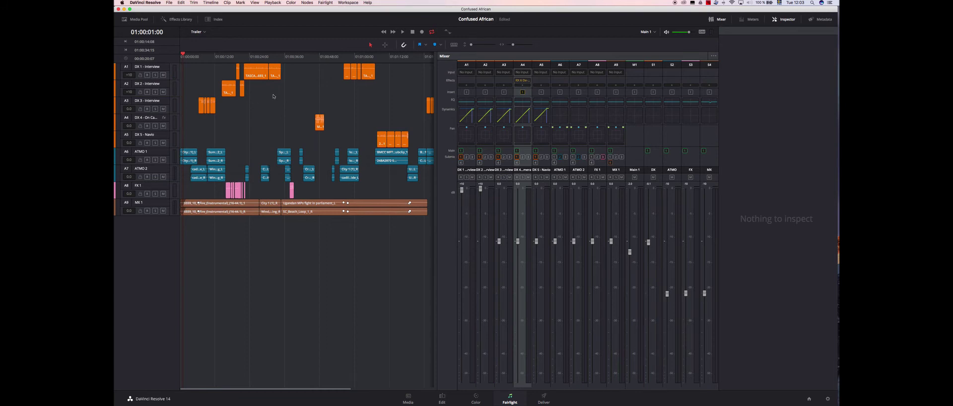
Enable the DX 3 low cut, lift 15k5, boost presence at 2k32, cut 430 Hz and boost 215 Hz
scroll(273, 96, right, 5)
scroll(276, 97, left, 5)
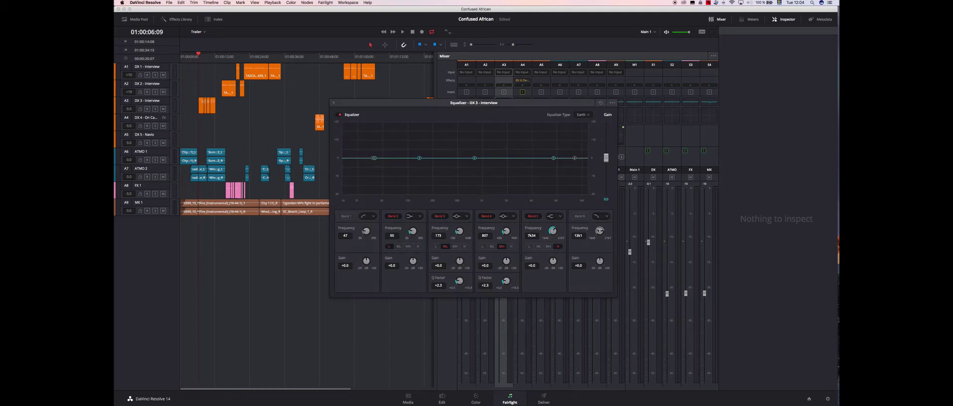
click(346, 216)
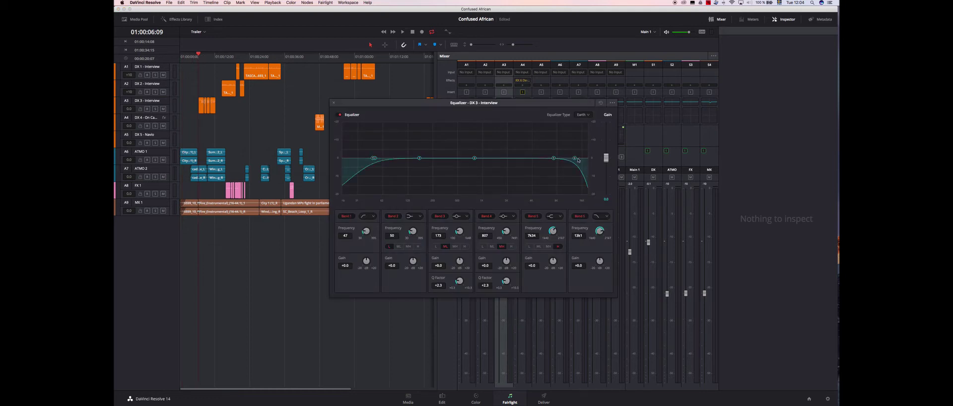
drag(575, 157, 581, 157)
drag(554, 159, 478, 150)
drag(420, 158, 451, 164)
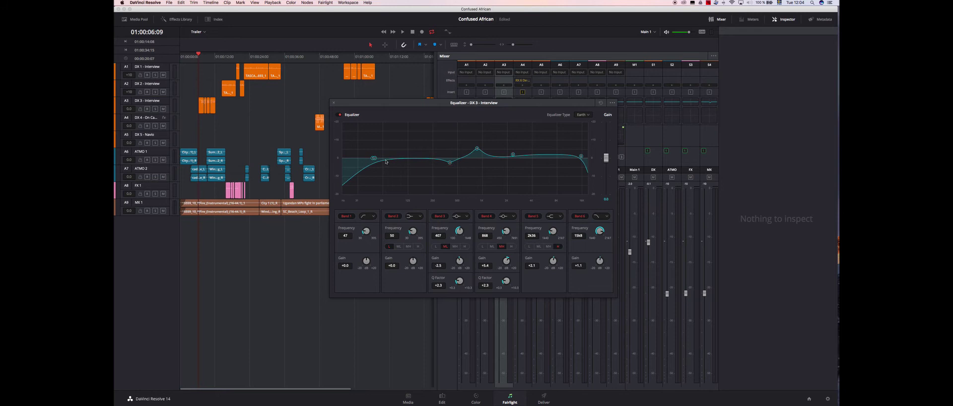
drag(375, 158, 428, 156)
Make band 2 a narrow +3 dB bell and move the low cut down to 36 Hz
click(413, 217)
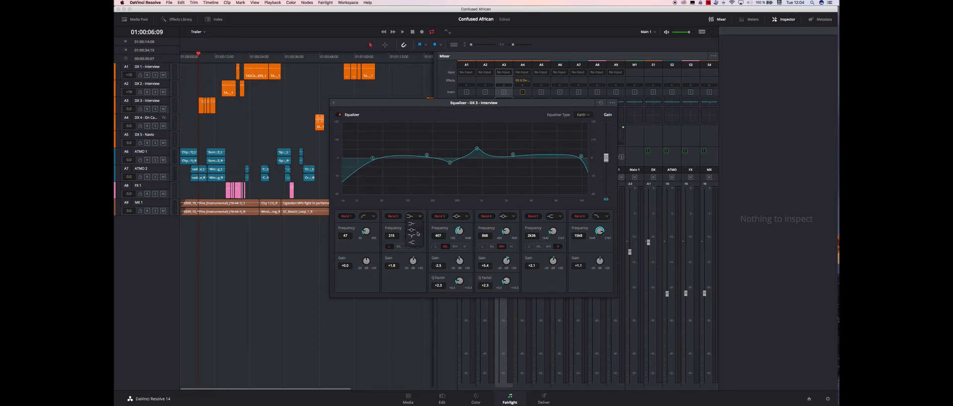
click(416, 233)
drag(426, 154, 428, 155)
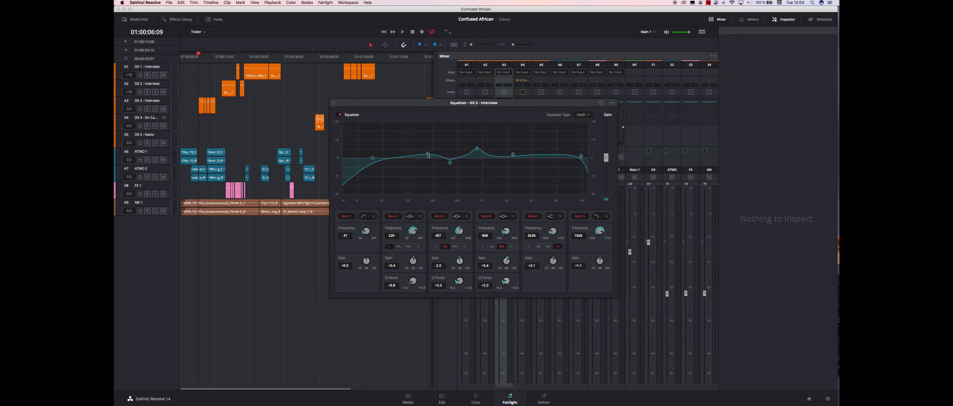
drag(420, 283, 428, 284)
drag(373, 158, 365, 157)
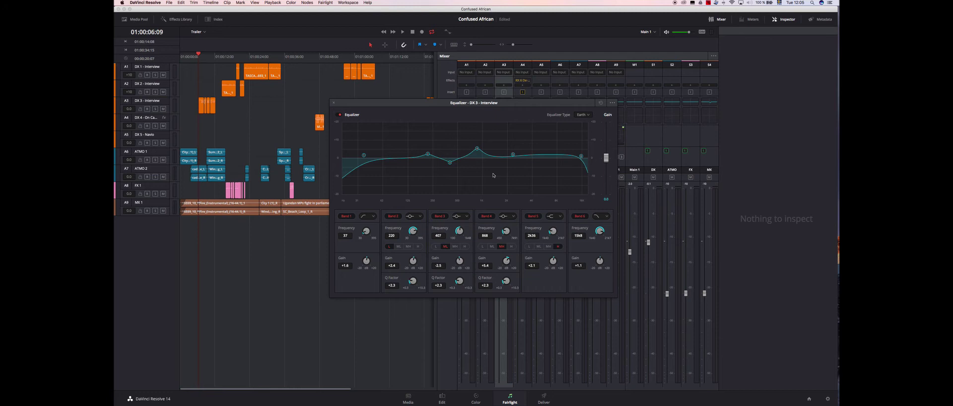
Close the DX 3 equalizer and scrub the playhead forward to 01:00:25:09
click(334, 104)
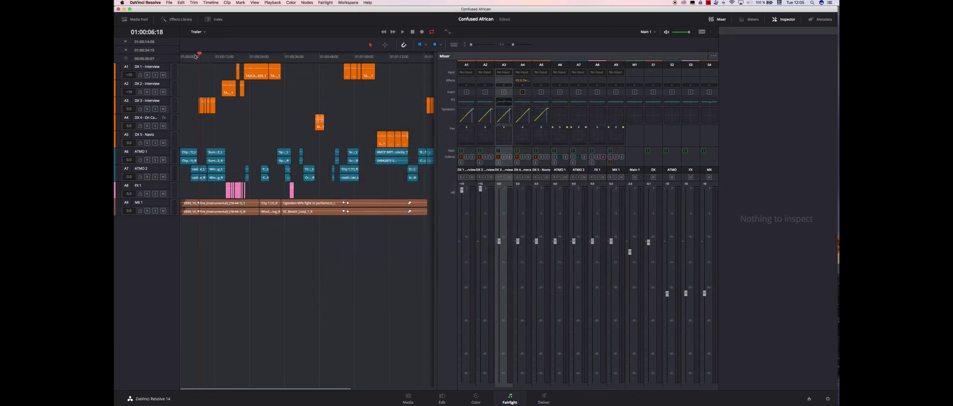
drag(196, 56, 254, 63)
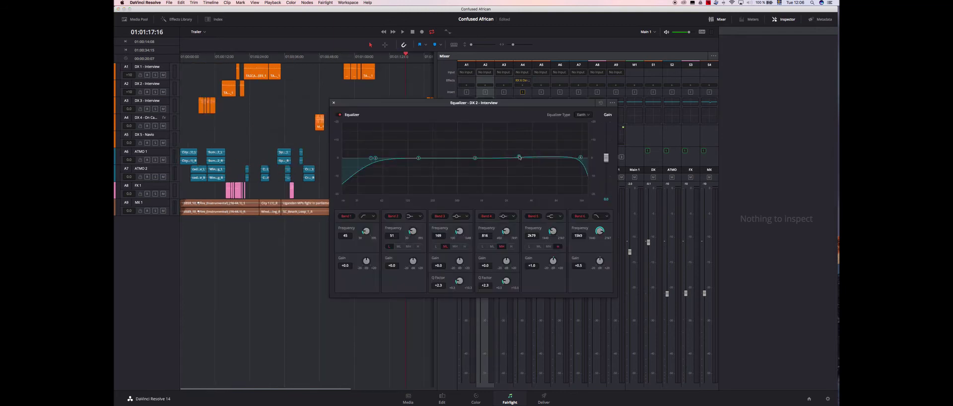
On DX 2, boost band 5 by 2.1 dB, cut 413 Hz by 2.5 dB and move band 2 to 188 Hz
drag(520, 158, 478, 149)
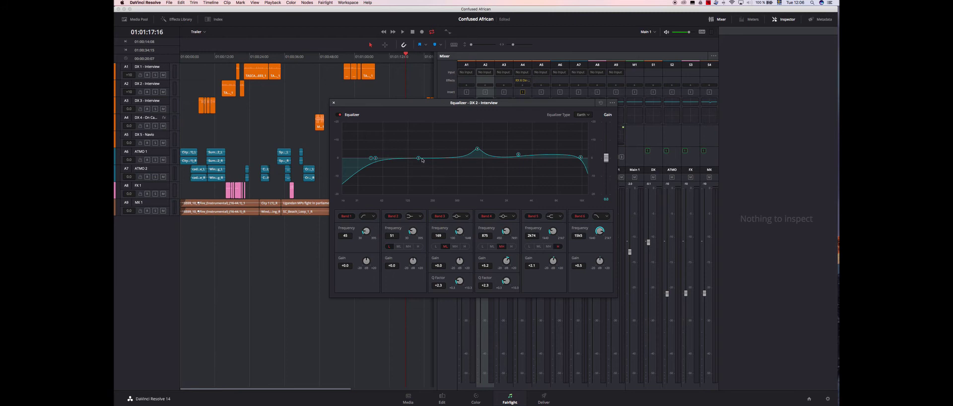
drag(418, 157, 451, 166)
mouse_move(376, 159)
mouse_down()
mouse_move(420, 154)
mouse_move(364, 159)
mouse_up()
click(413, 216)
click(416, 229)
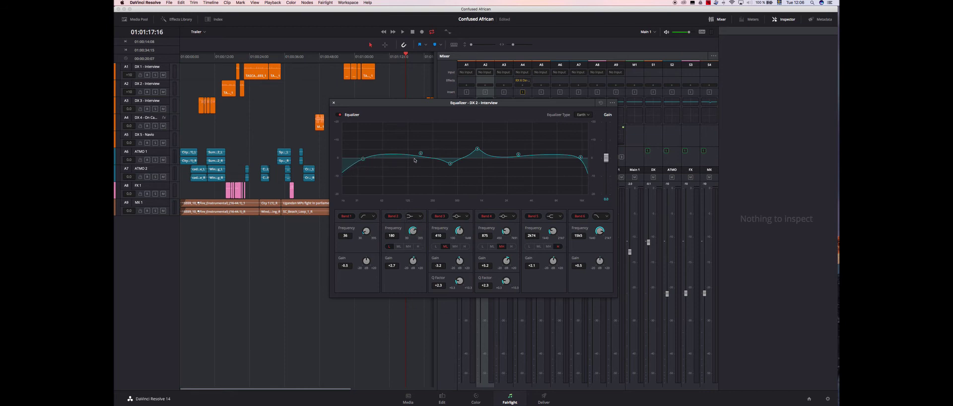
drag(420, 154, 426, 153)
Make DX 2's band 2 a narrow bell filter, then close and reopen the dialogue equalizer
click(413, 216)
click(413, 230)
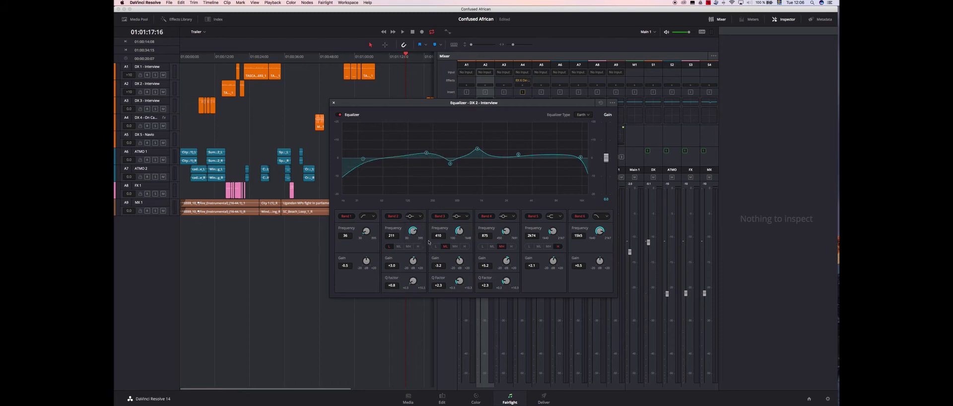
drag(420, 285, 434, 286)
click(333, 103)
double_click(466, 101)
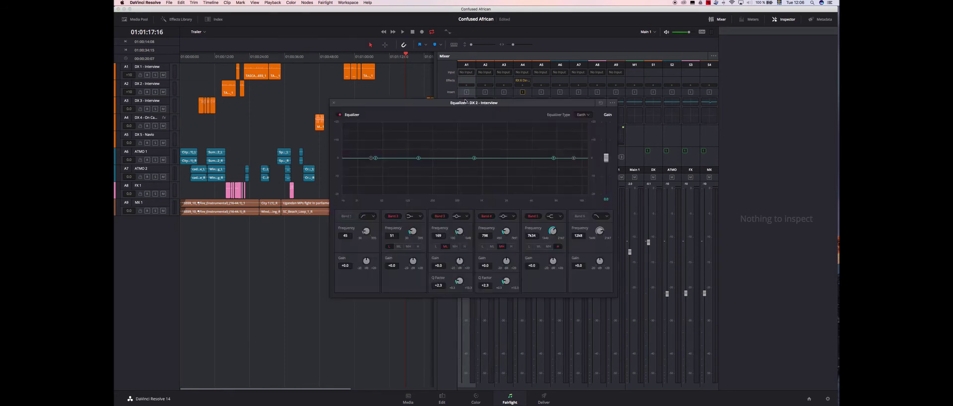